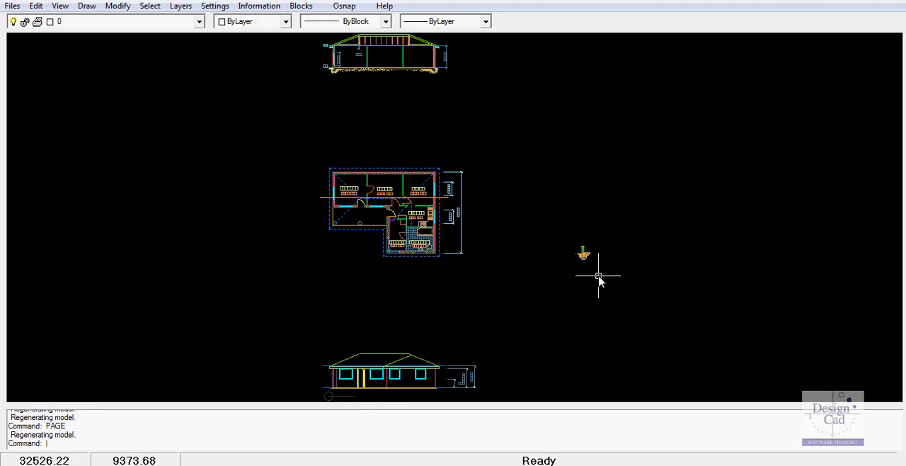
- Examine the footing detail beside the floor plan up close, and return to the full drawing view
right_click(580, 309)
click(633, 353)
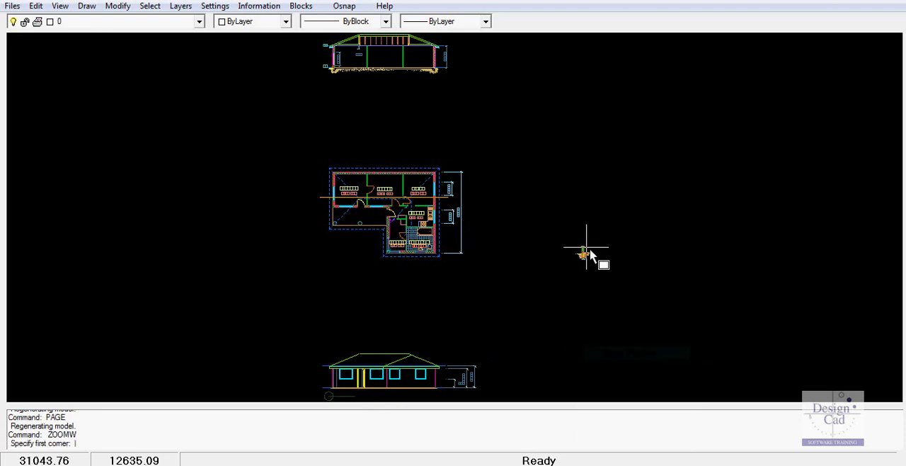
click(569, 242)
click(594, 262)
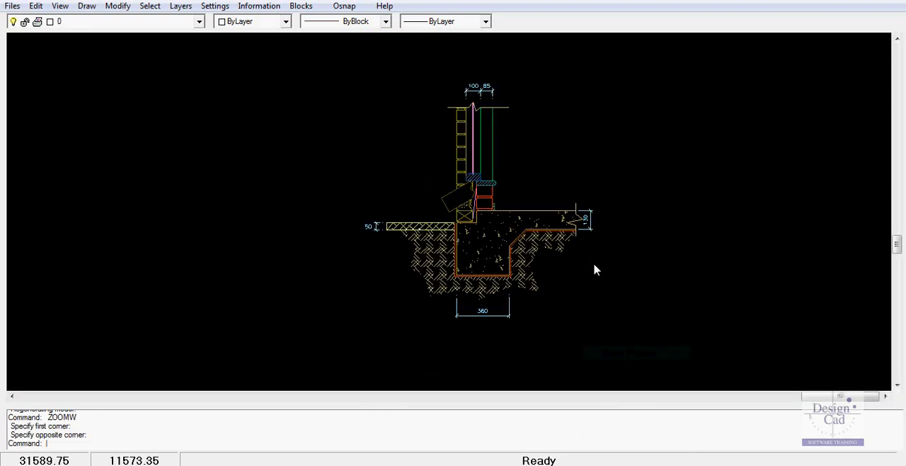
right_click(607, 166)
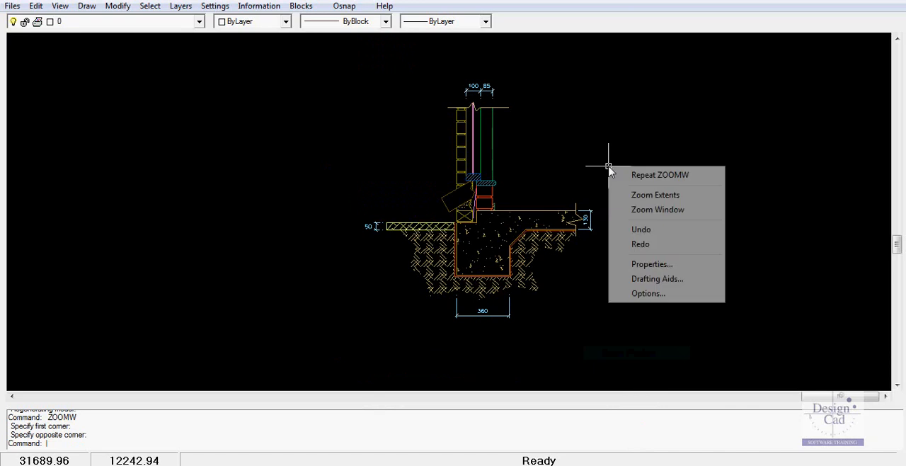
click(658, 196)
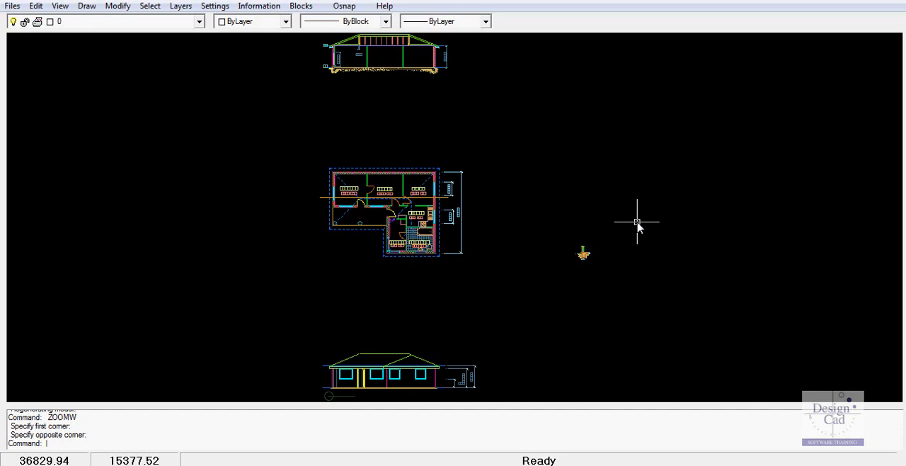
text(PAGE)
key(Return)
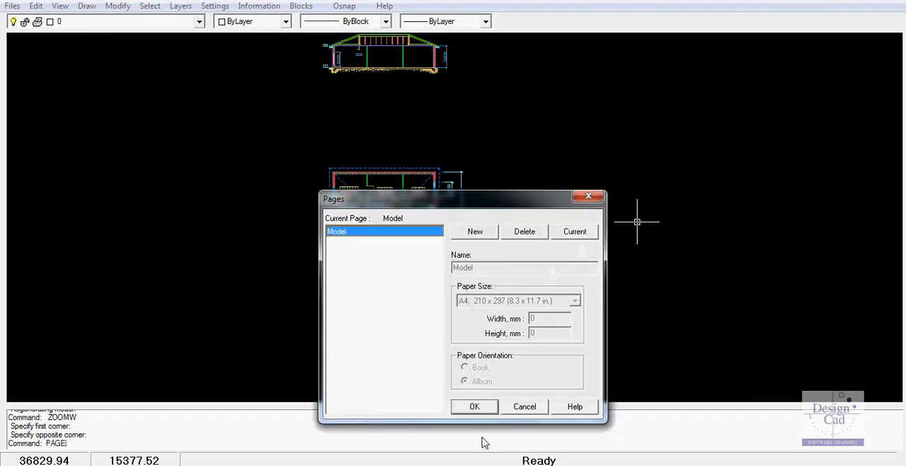
click(524, 409)
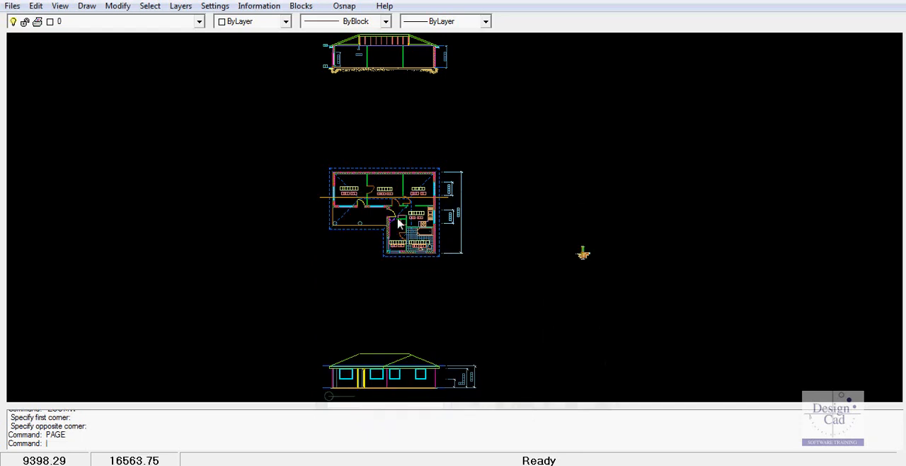
- Convert the whole floor plan with its dimensions into a block named Plan
click(307, 154)
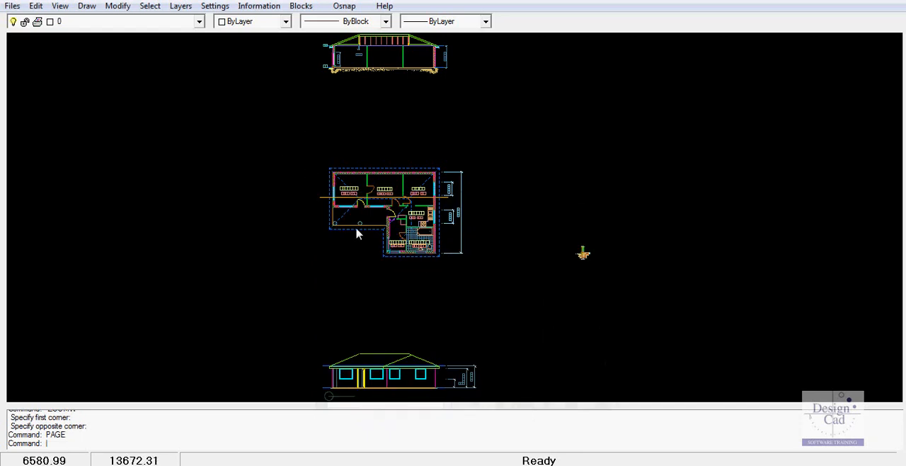
click(487, 286)
right_click(488, 286)
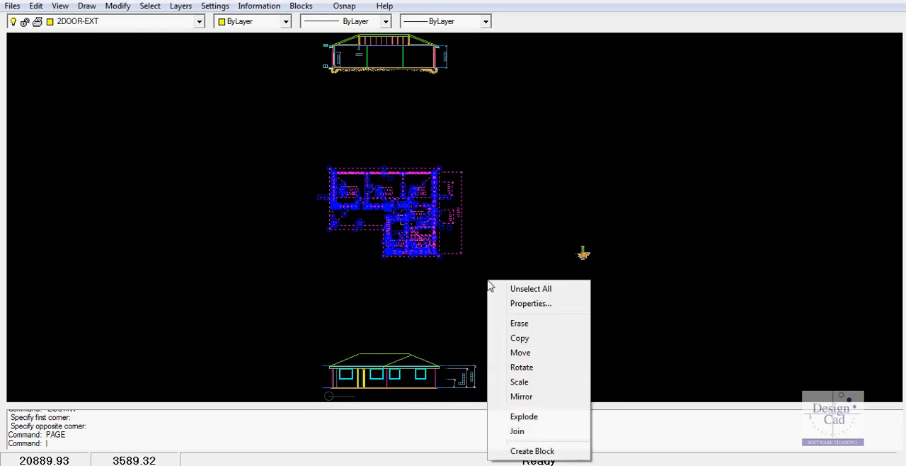
click(531, 451)
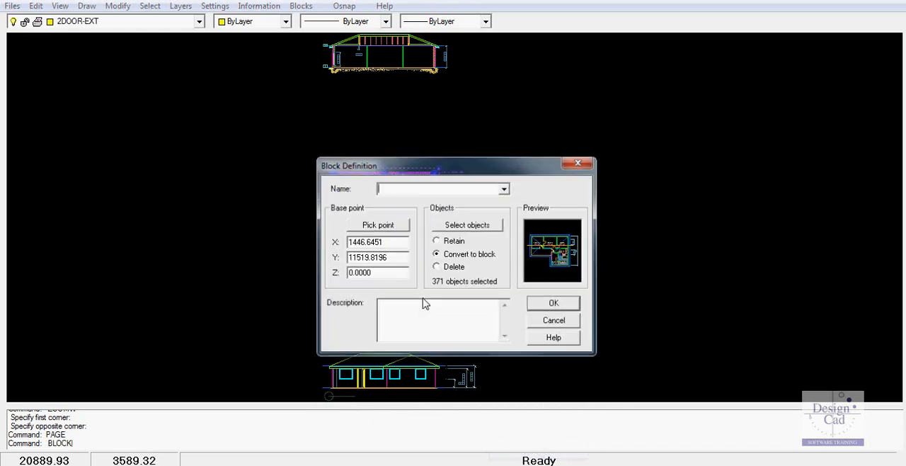
text(Plan)
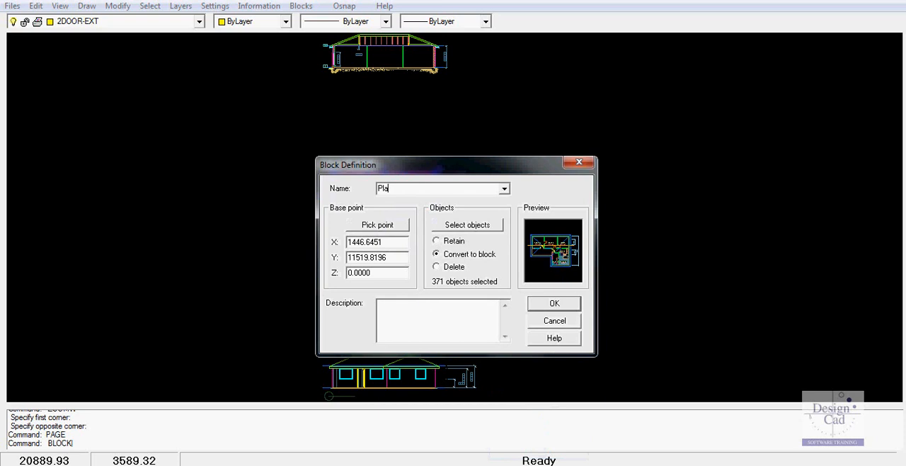
click(553, 305)
- Create a new drawing page with the A1, 594 x 841 paper size
text(PAGE)
key(Return)
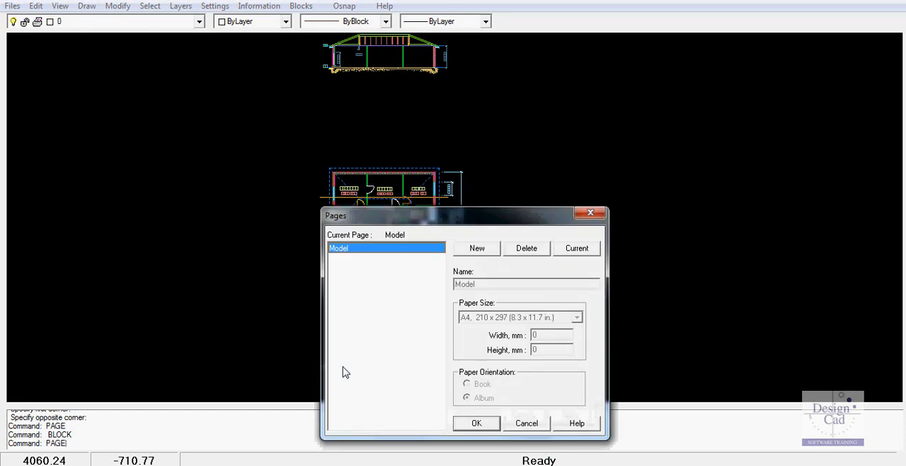
click(478, 251)
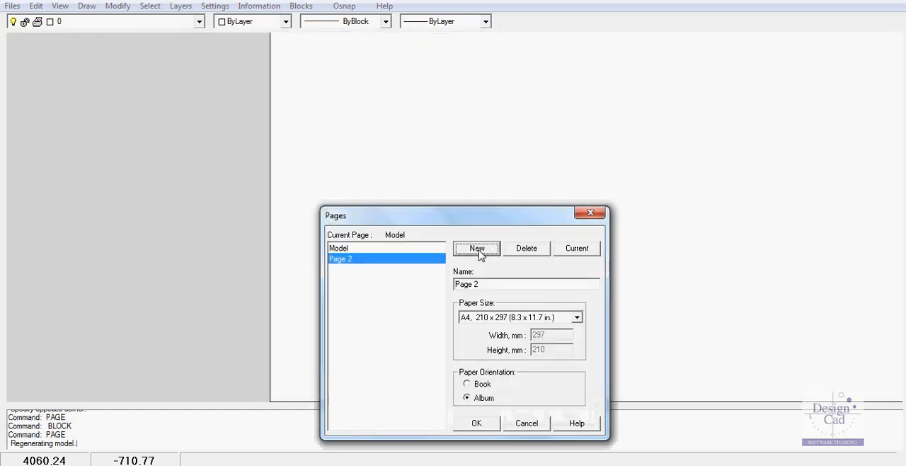
click(577, 317)
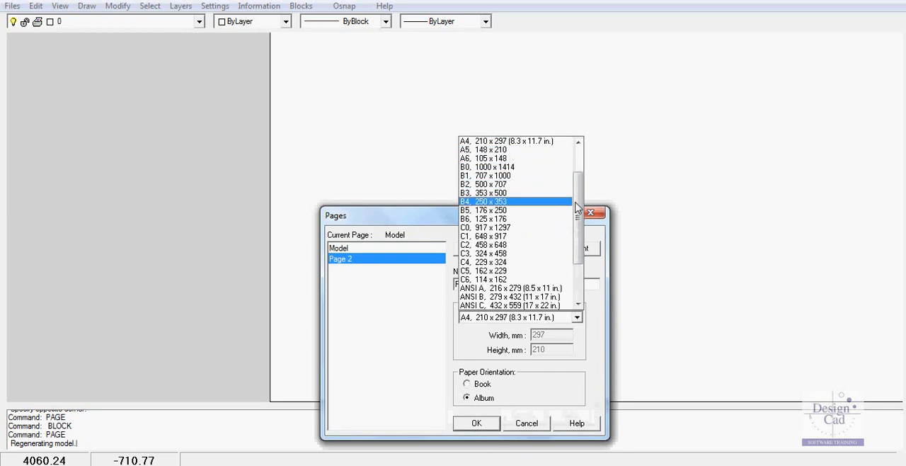
scroll(582, 201, up, 2)
click(516, 162)
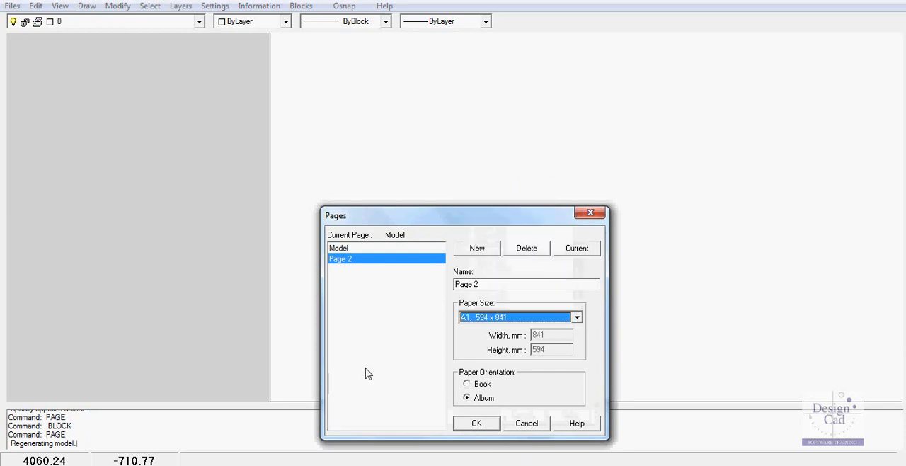
- Rename the new page A1 1:50 and apply the page settings
click(498, 283)
key(BackSpace)
key(BackSpace)
key(BackSpace)
key(BackSpace)
key(BackSpace)
key(BackSpace)
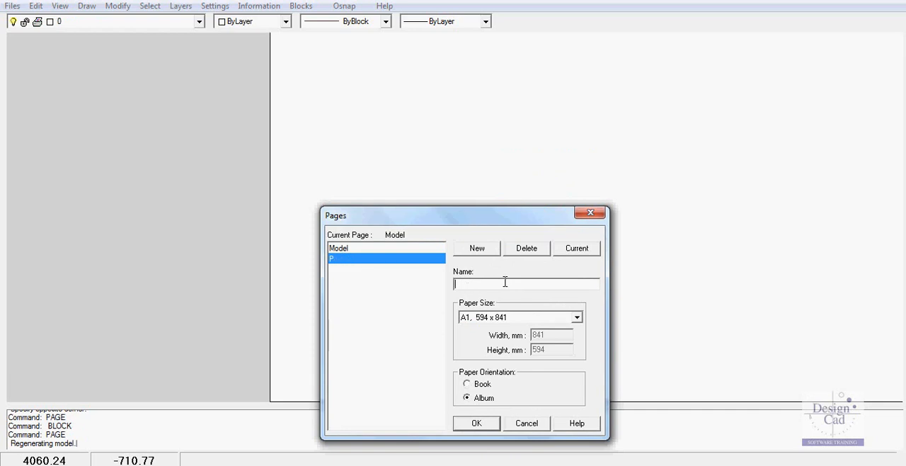
text(A1 1:50)
click(478, 423)
- Measure the width of the blank sheet along its upper edge
right_click(526, 242)
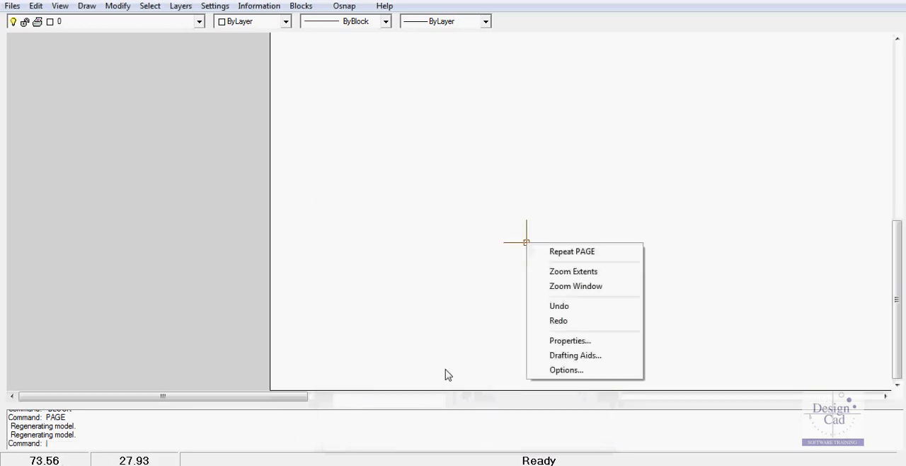
click(587, 273)
scroll(569, 274, down, 1)
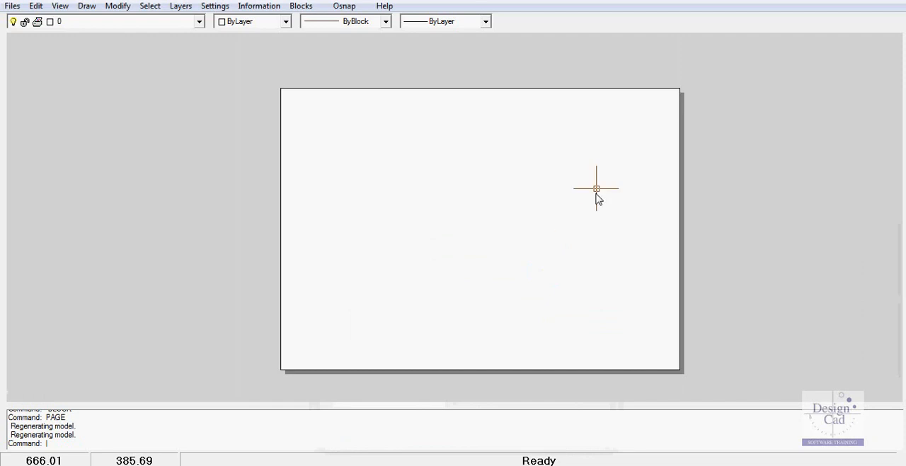
click(259, 6)
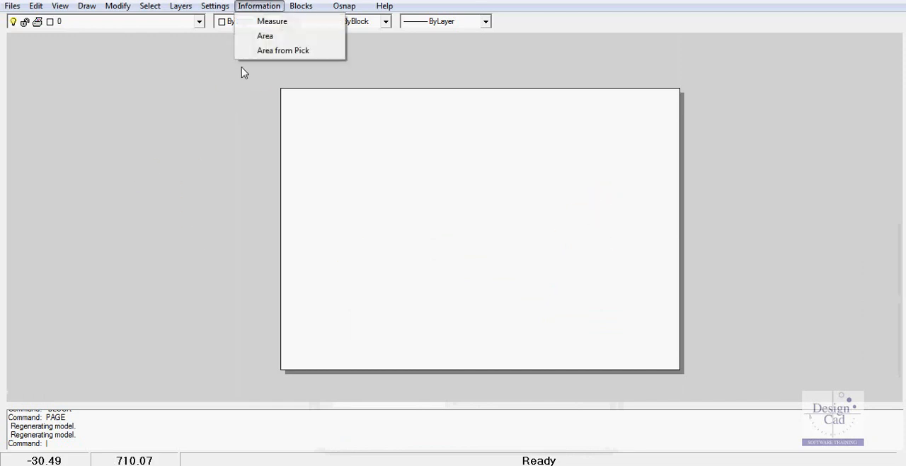
click(282, 22)
click(284, 81)
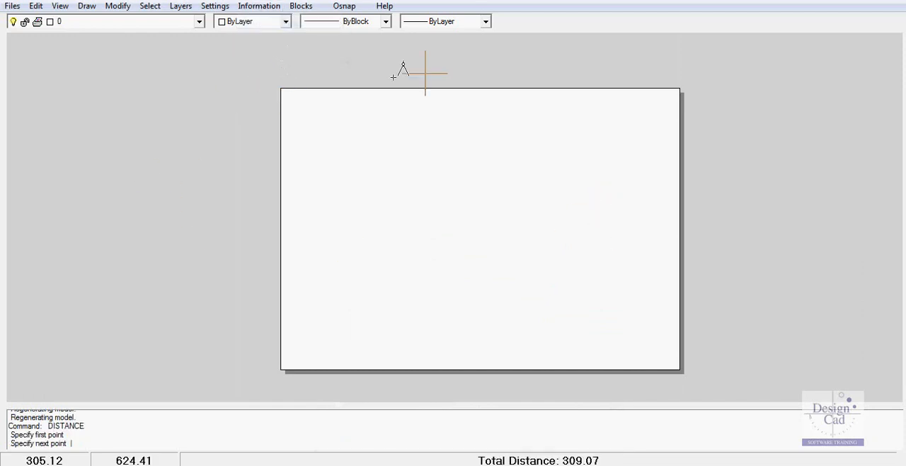
click(679, 88)
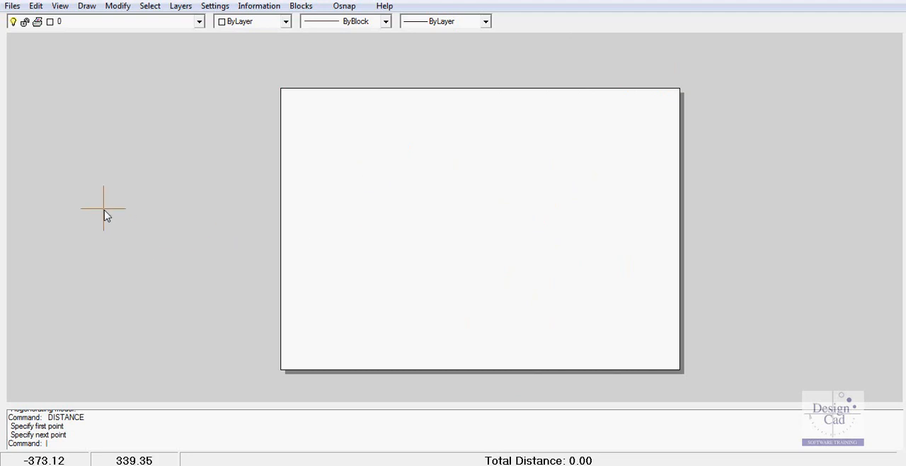
- Insert the Plan block in the lower part of the sheet at about 114, 71 with a scale factor of 0.02
click(87, 9)
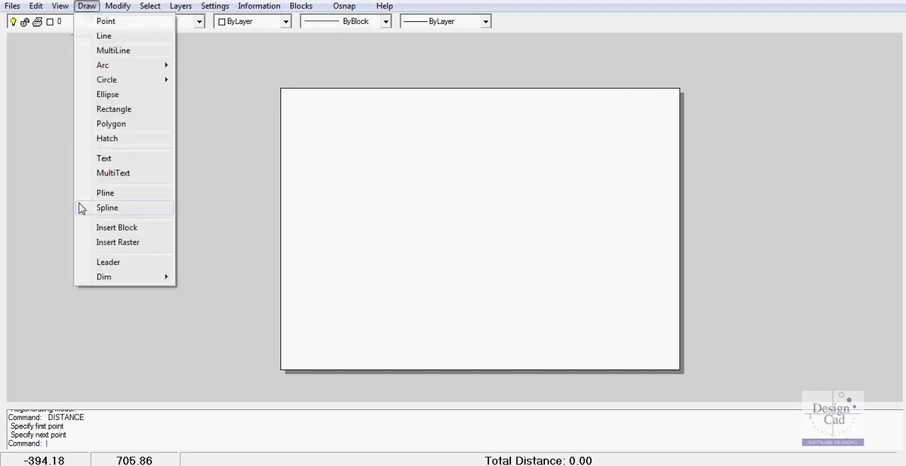
click(130, 231)
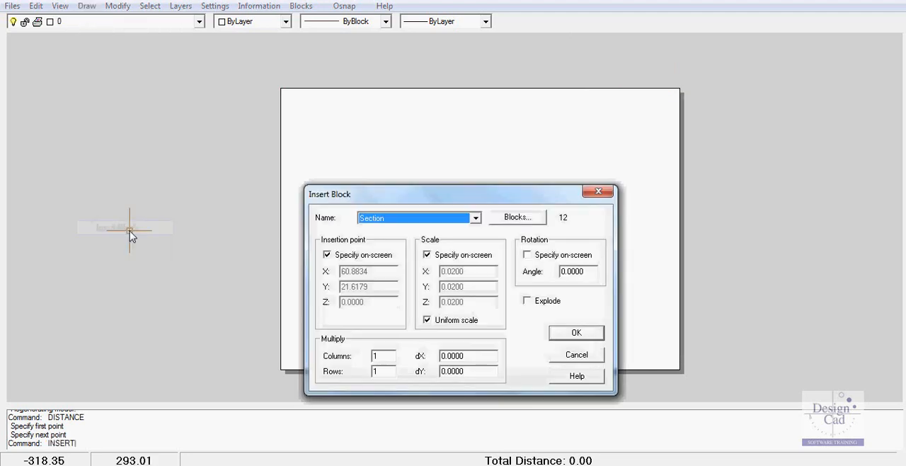
click(476, 220)
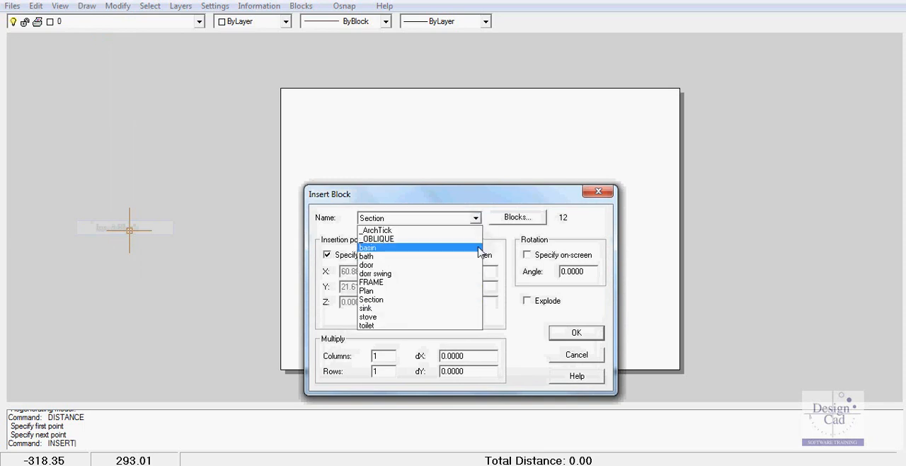
click(371, 291)
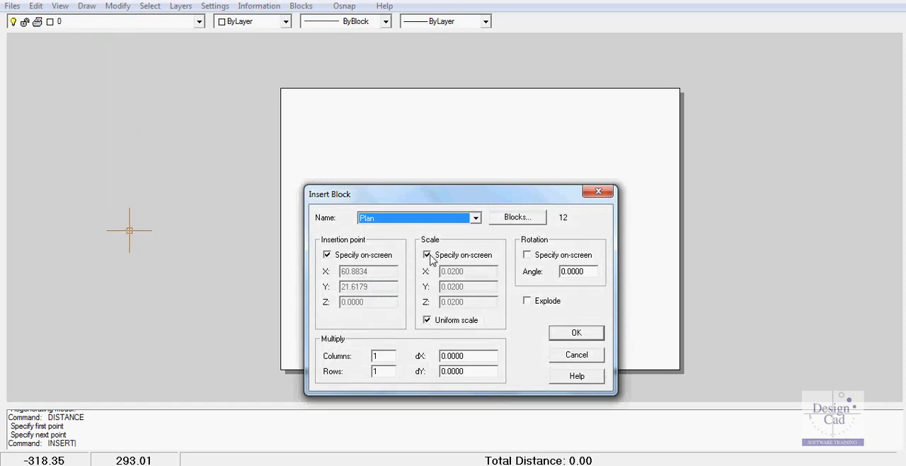
click(578, 338)
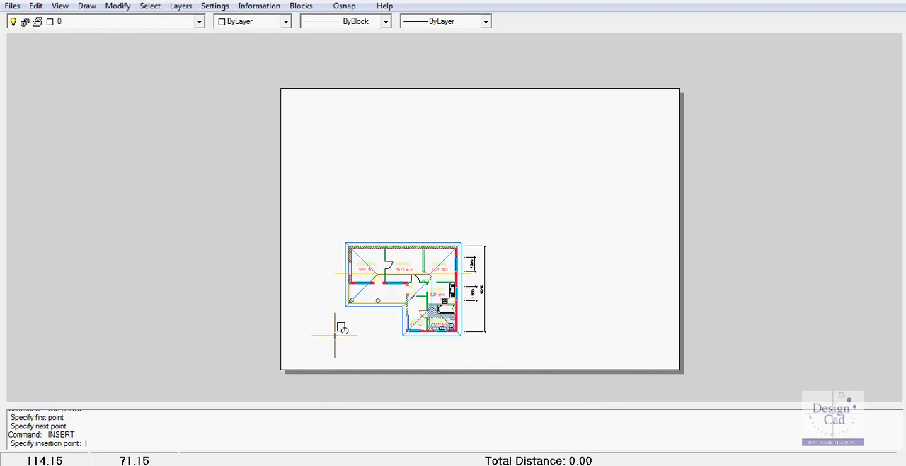
click(335, 335)
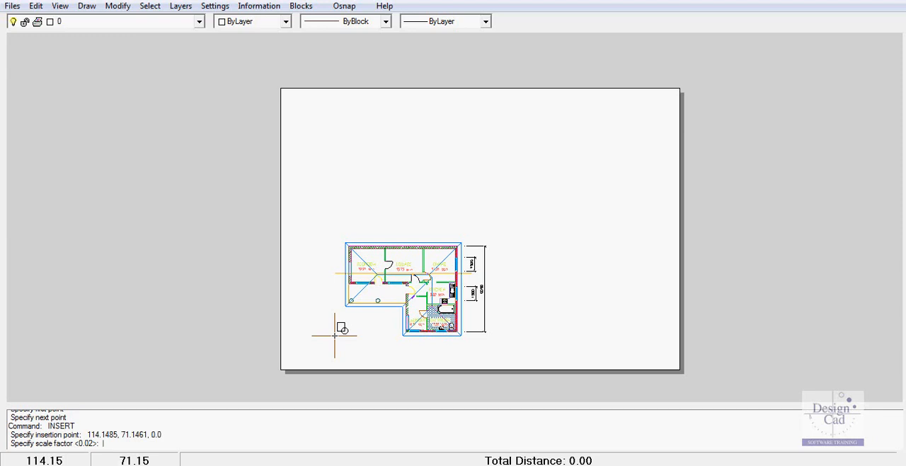
key(Return)
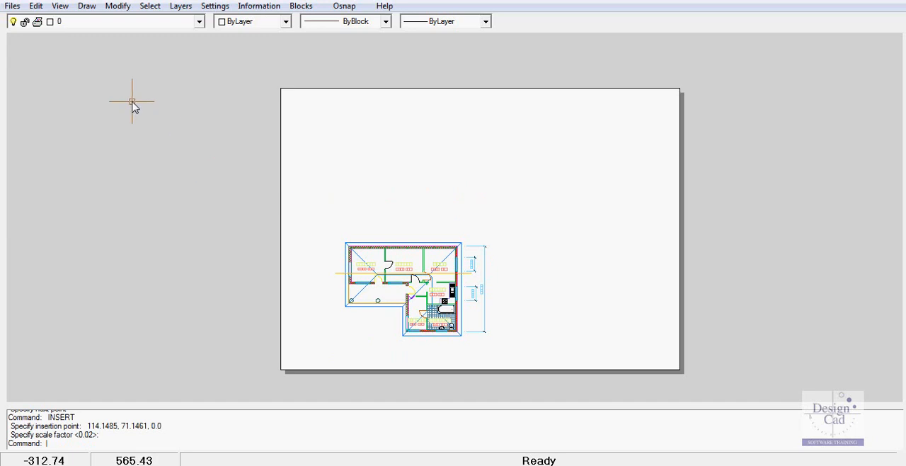
- Insert the Section block above the floor plan at about 127, 397 with a scale factor of 0.02
click(87, 6)
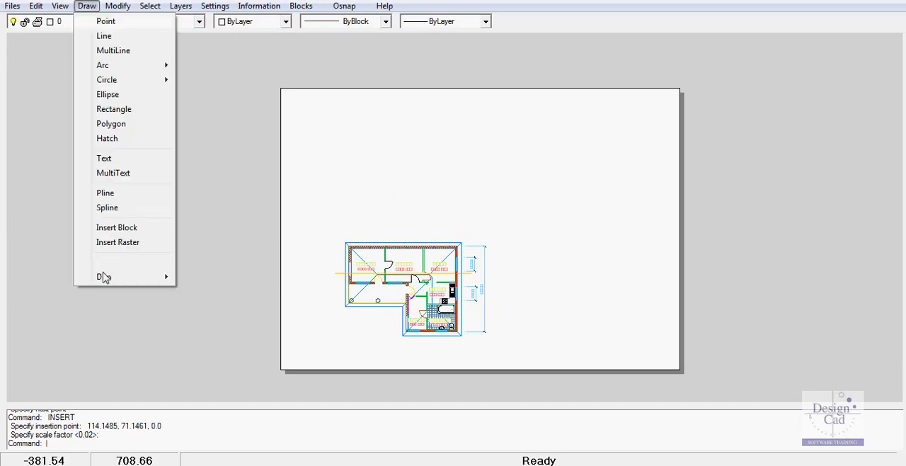
click(113, 228)
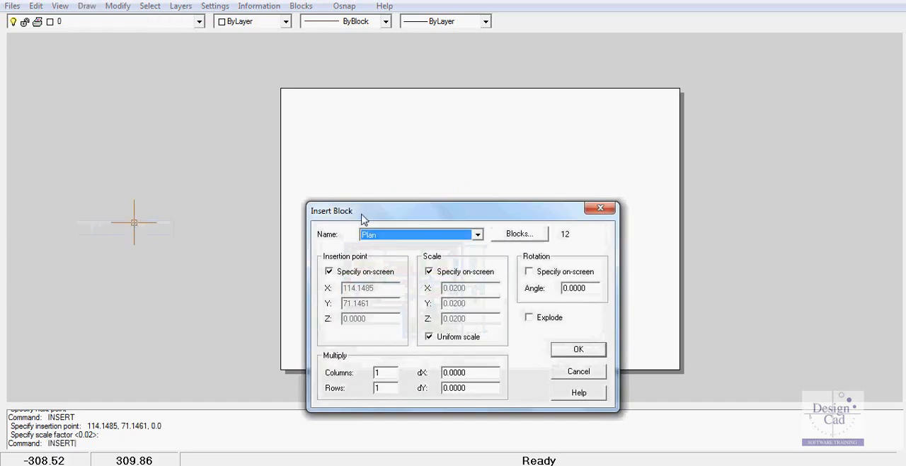
click(478, 235)
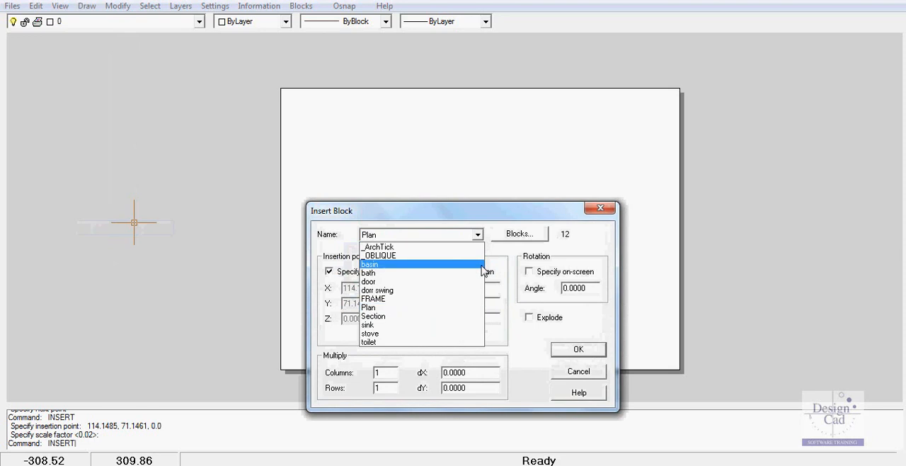
click(412, 317)
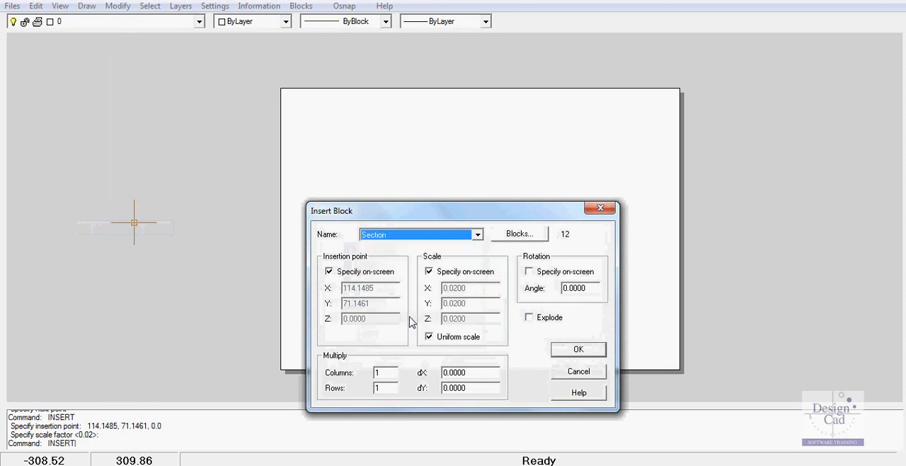
click(575, 350)
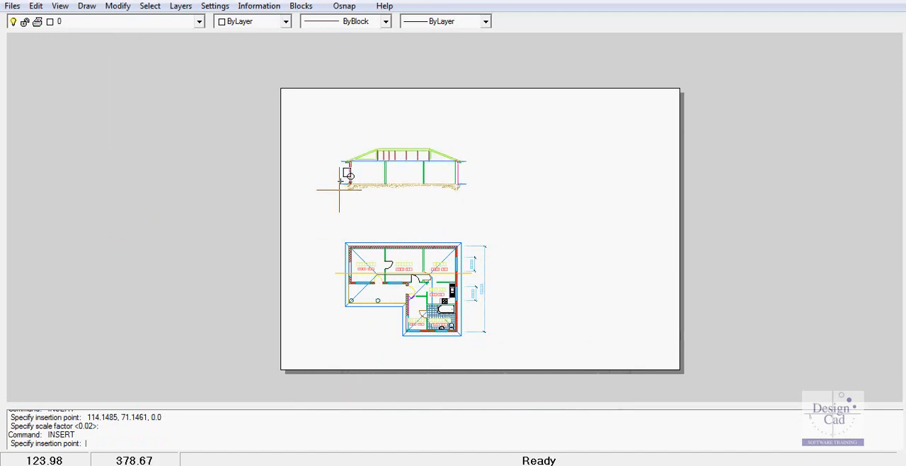
click(342, 180)
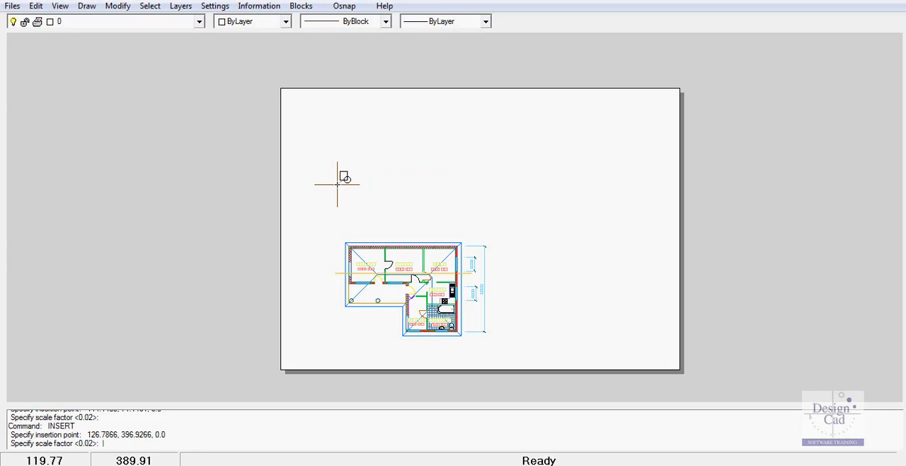
key(Return)
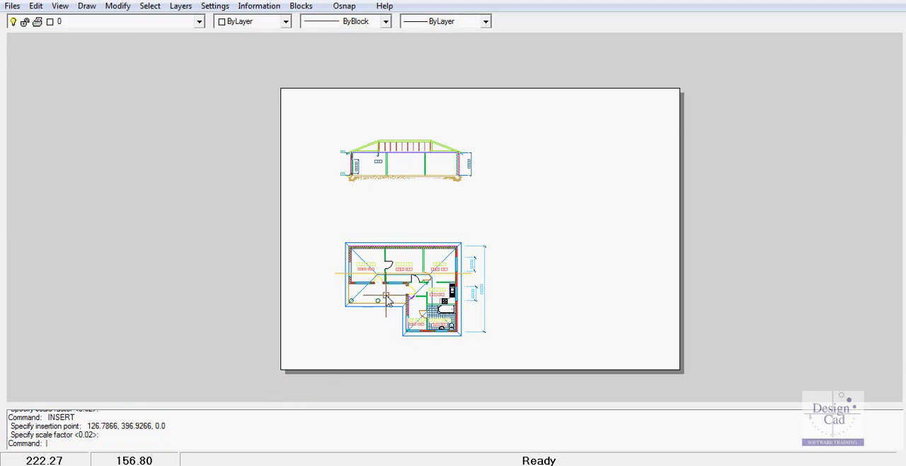
scroll(411, 301, up, 3)
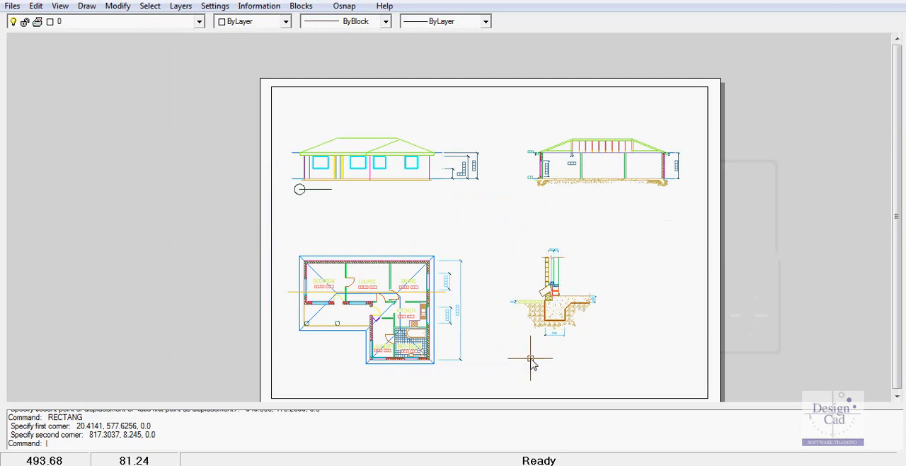
- Check the scale factors of the Footing block in its properties and clear the selection
click(574, 320)
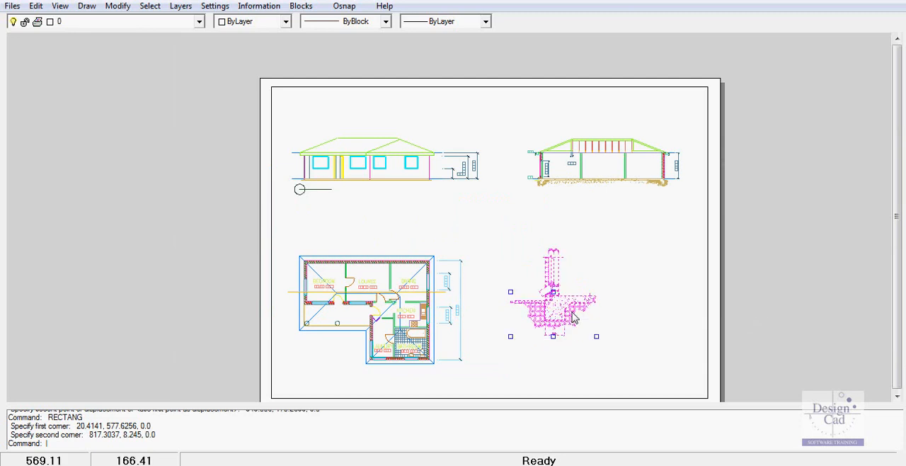
right_click(575, 319)
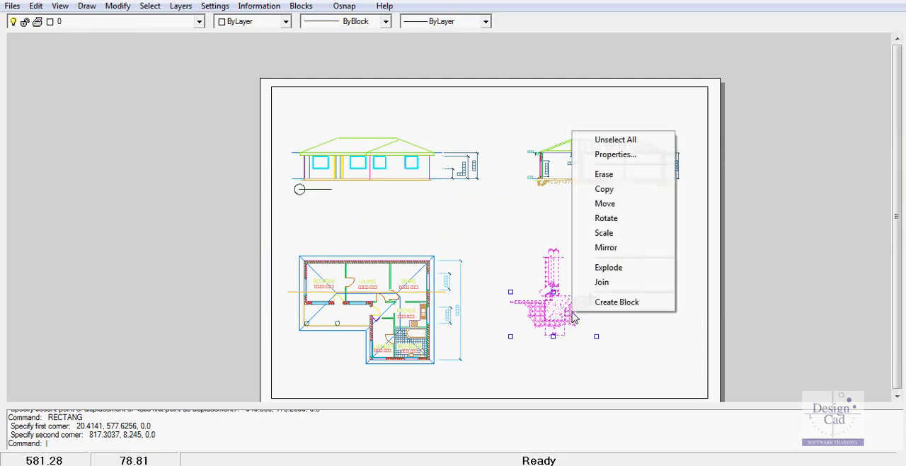
click(630, 156)
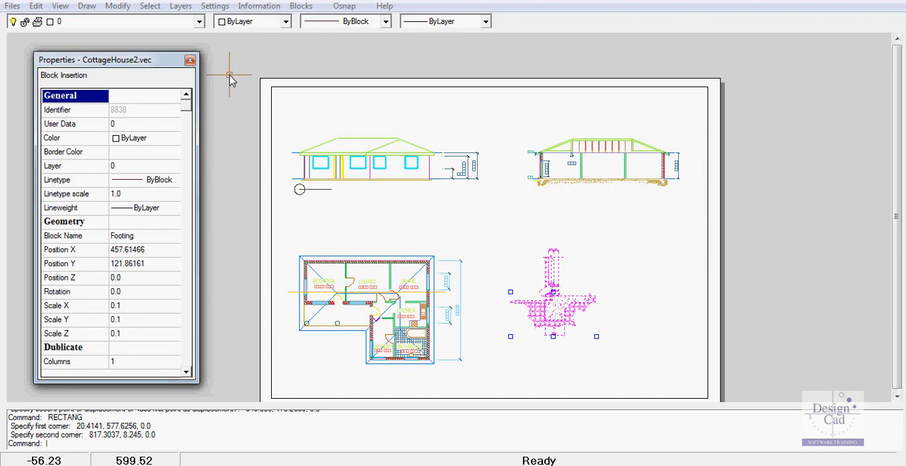
click(190, 63)
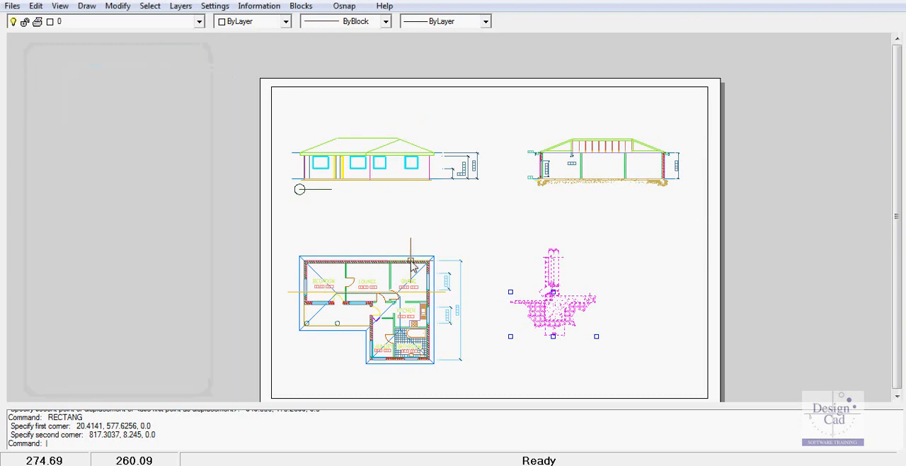
click(411, 262)
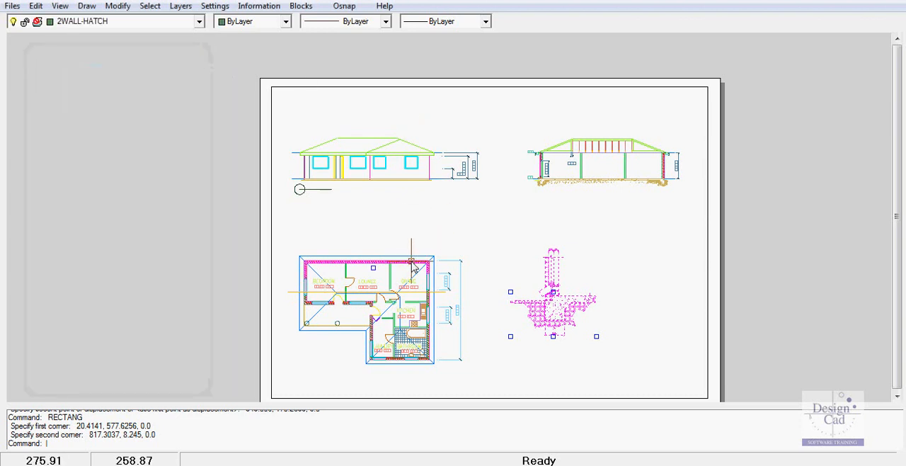
key(Escape)
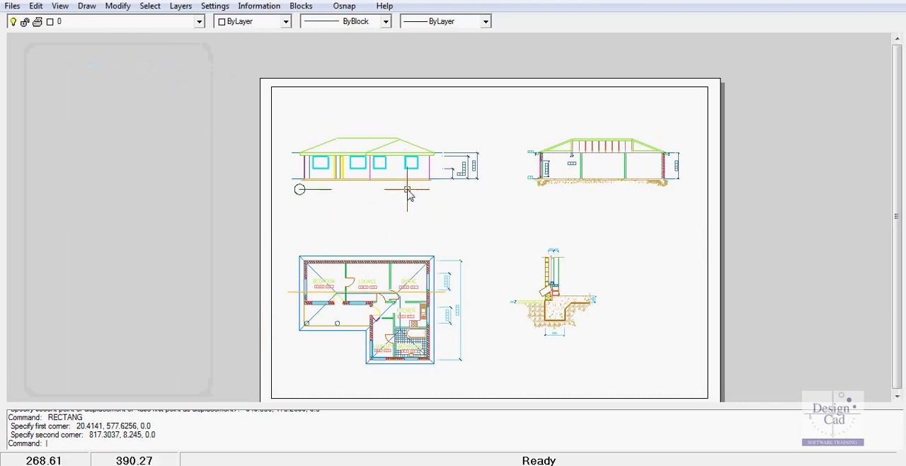
- Check the X, Y and Z scale factors of the Section block in its properties
click(587, 183)
right_click(587, 184)
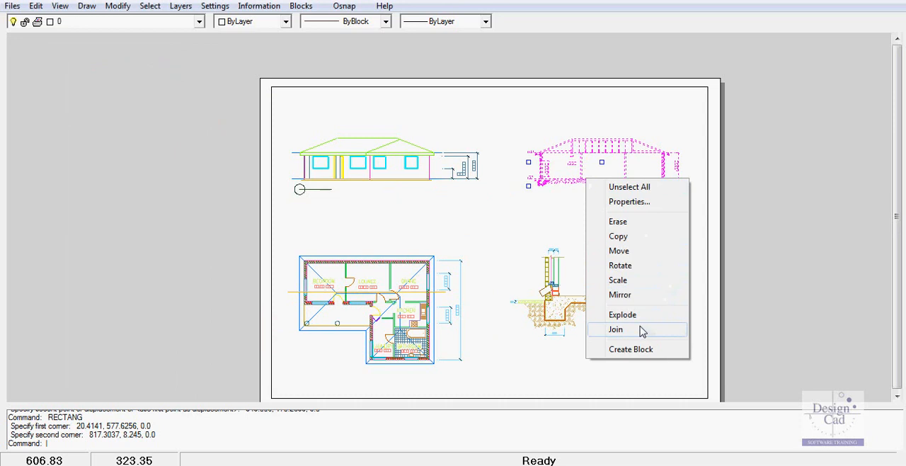
click(629, 203)
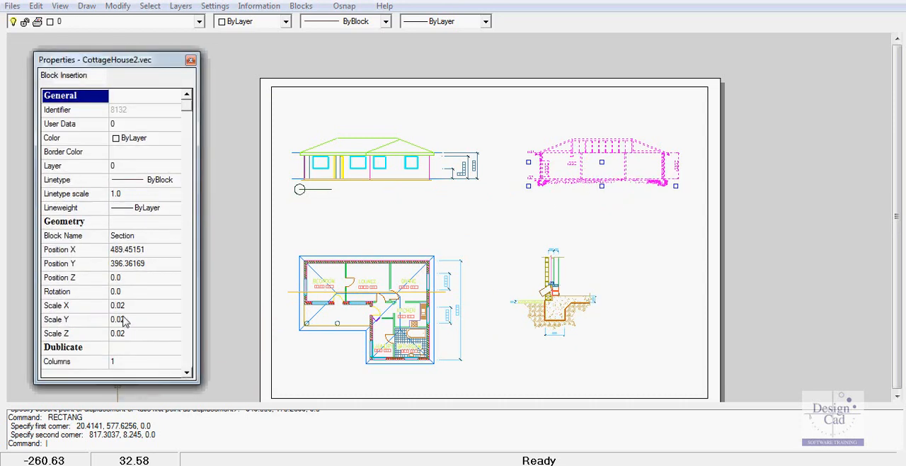
click(190, 60)
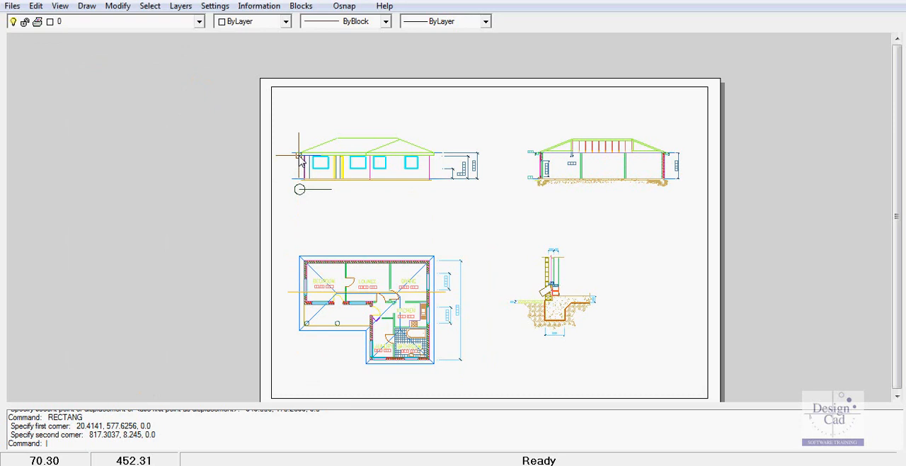
scroll(297, 167, up, 2)
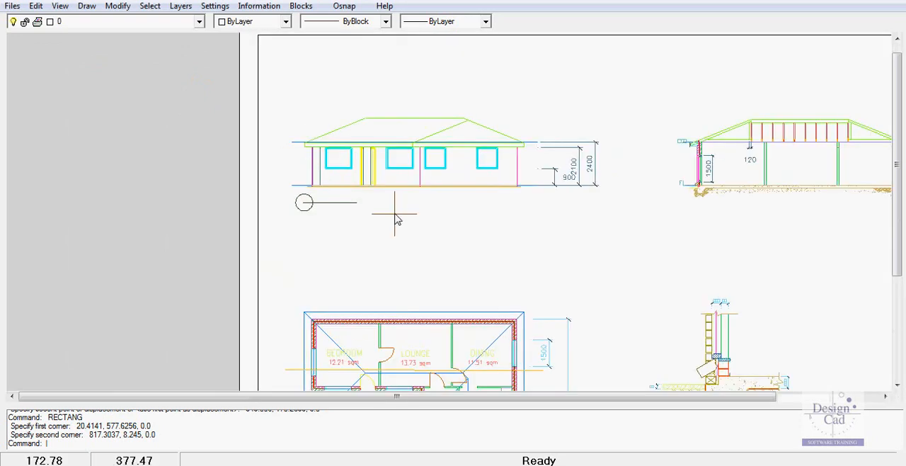
scroll(392, 211, down, 2)
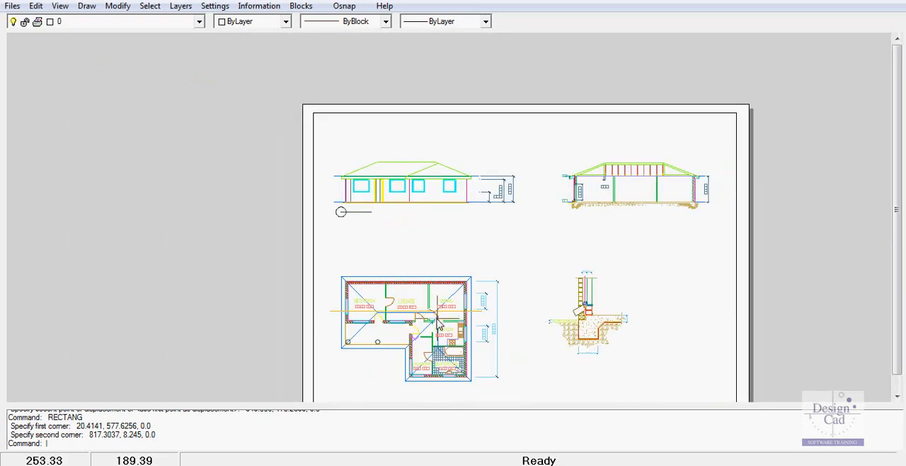
scroll(439, 322, down, 1)
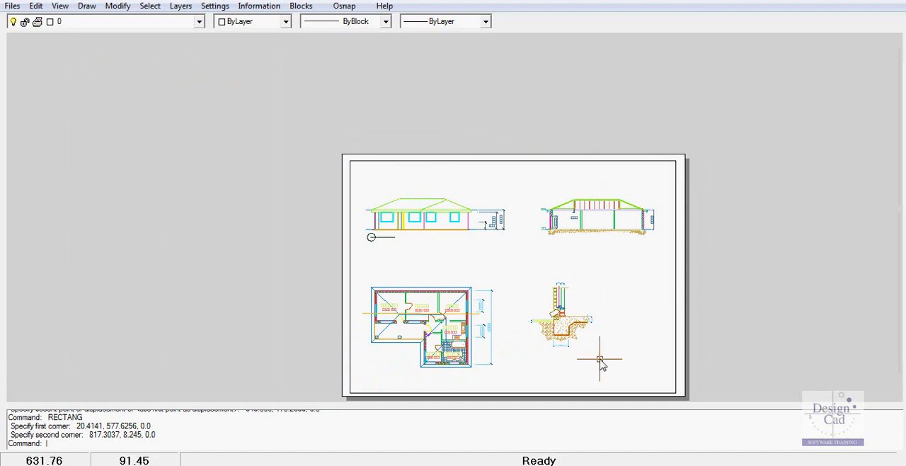